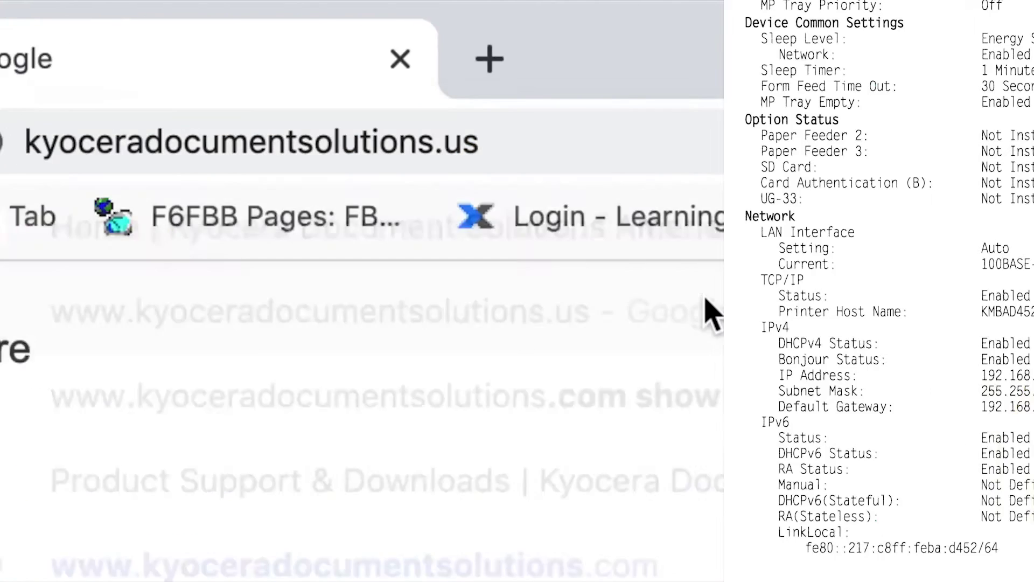
Load kyoceradocumentsolutions.us in Chrome, with the printer's IP 192.168.1.38 noted.
key("Return")
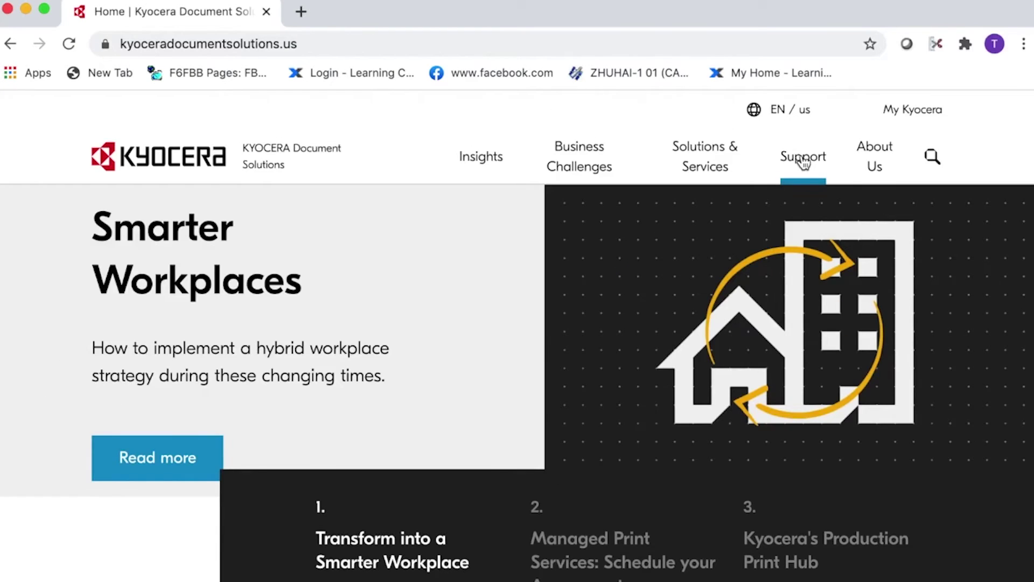
Find the ECOSYS P2040dw in Kyocera's Download Center by searching 'ecosys p20' and download its Mac Print Driver.
left_click(719, 112)
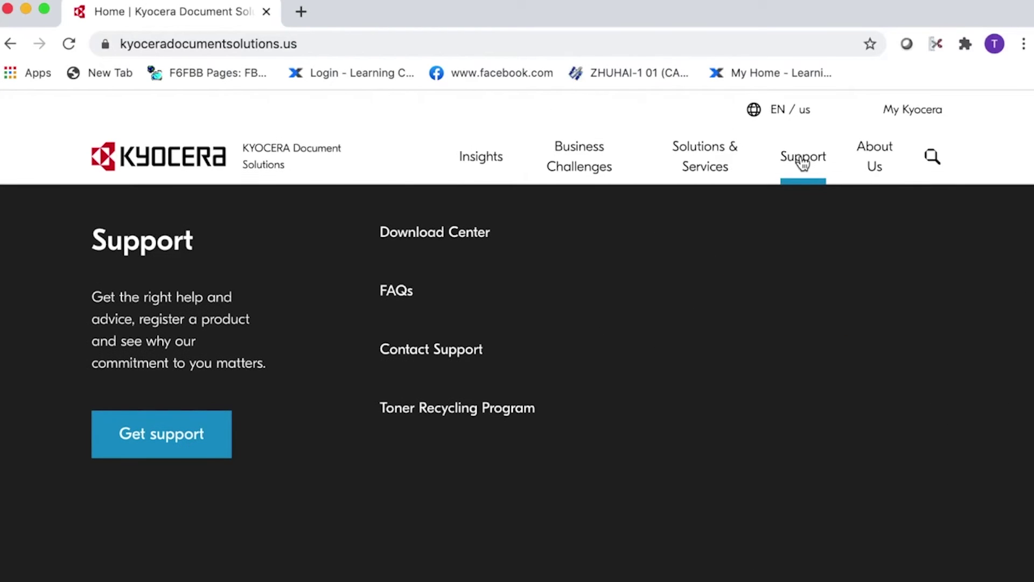
left_click(434, 231)
left_click(396, 268)
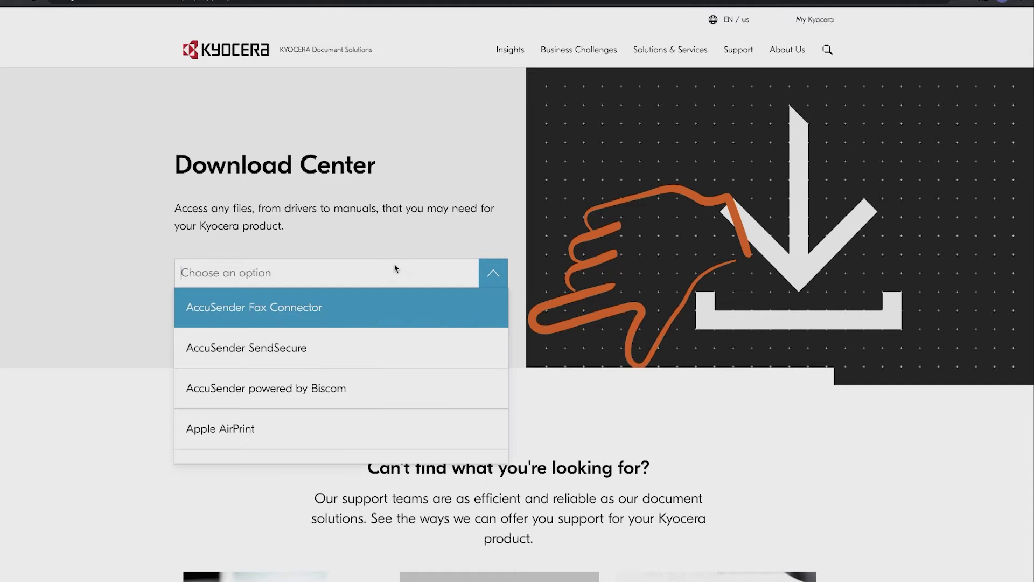
type("ecosys p20")
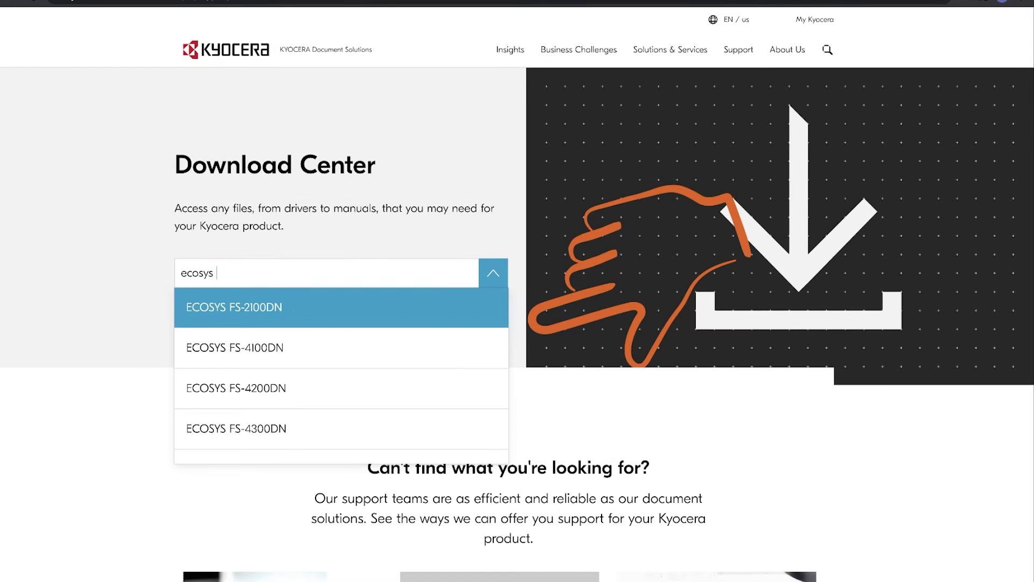
left_click(302, 308)
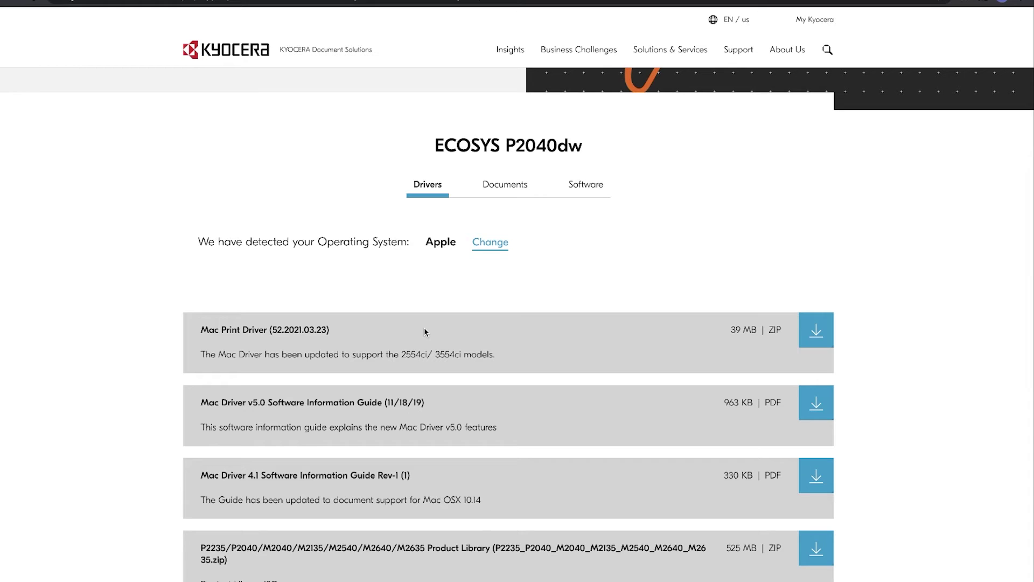
scroll(813, 341, "down", 1)
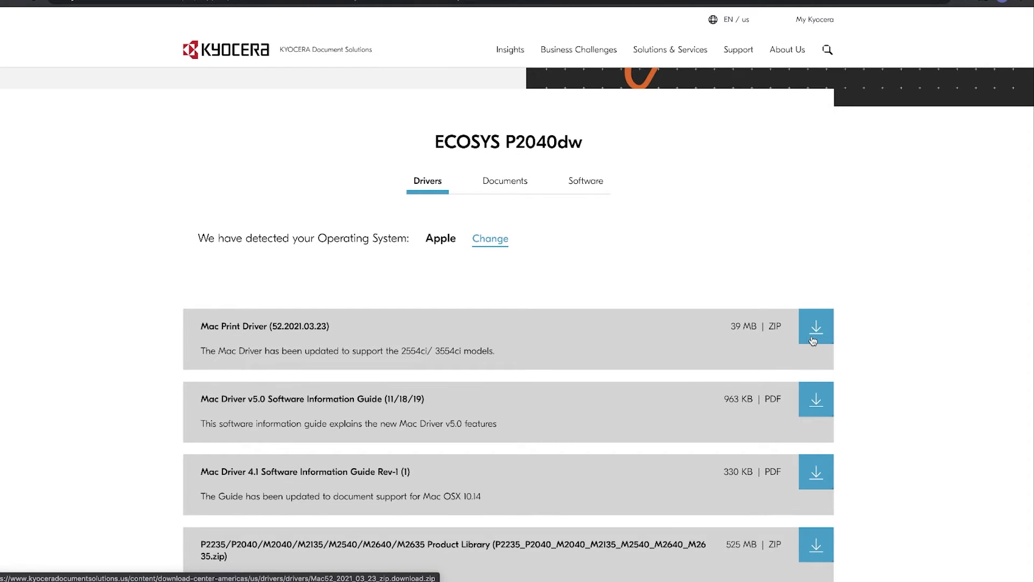
left_click(803, 330)
Open the downloaded Mac52 folder, mount the Kyocera .dmg, and launch its installer package.
key("ctrl+Right")
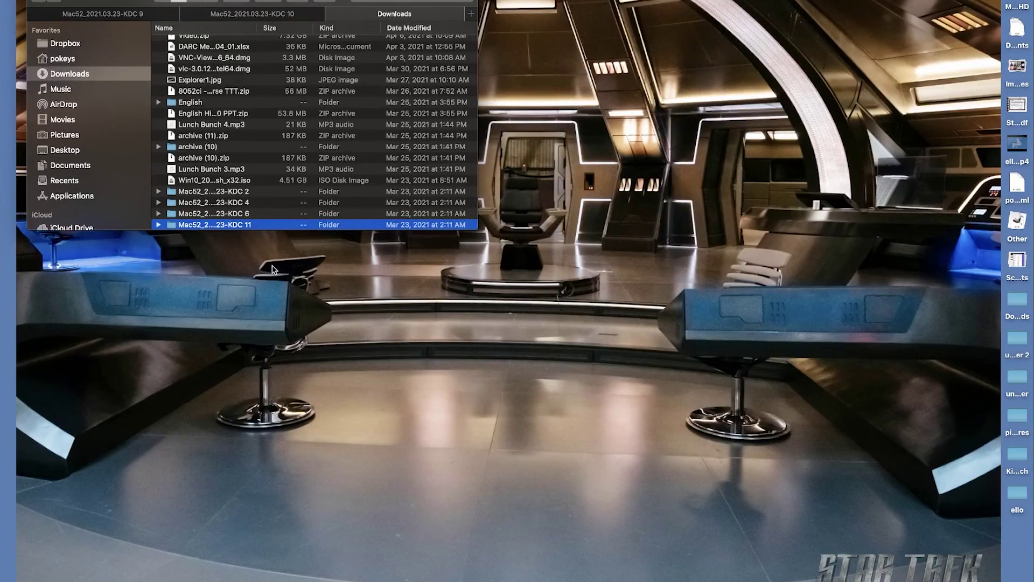
double_click(227, 225)
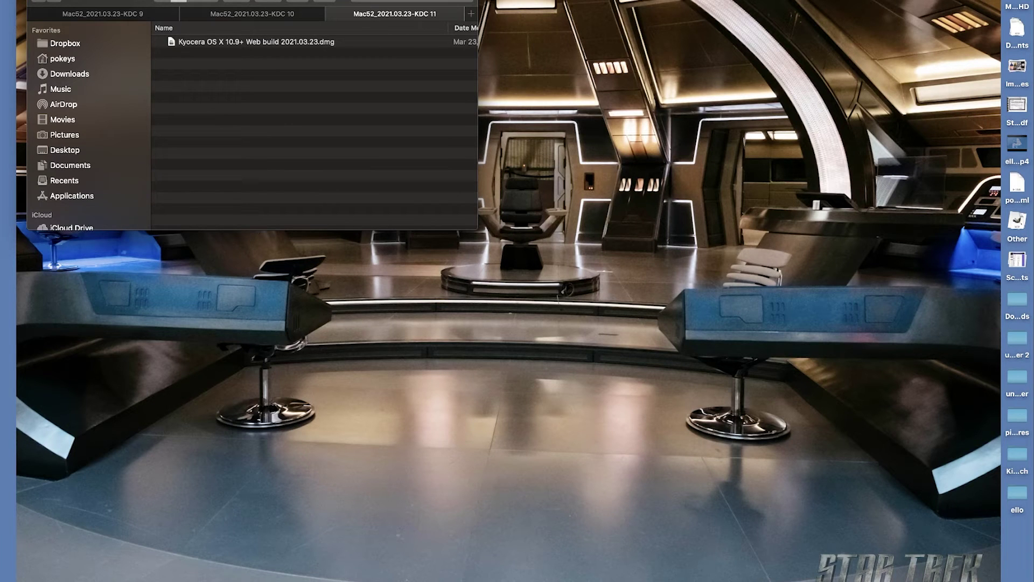
left_click(327, 44)
double_click(328, 48)
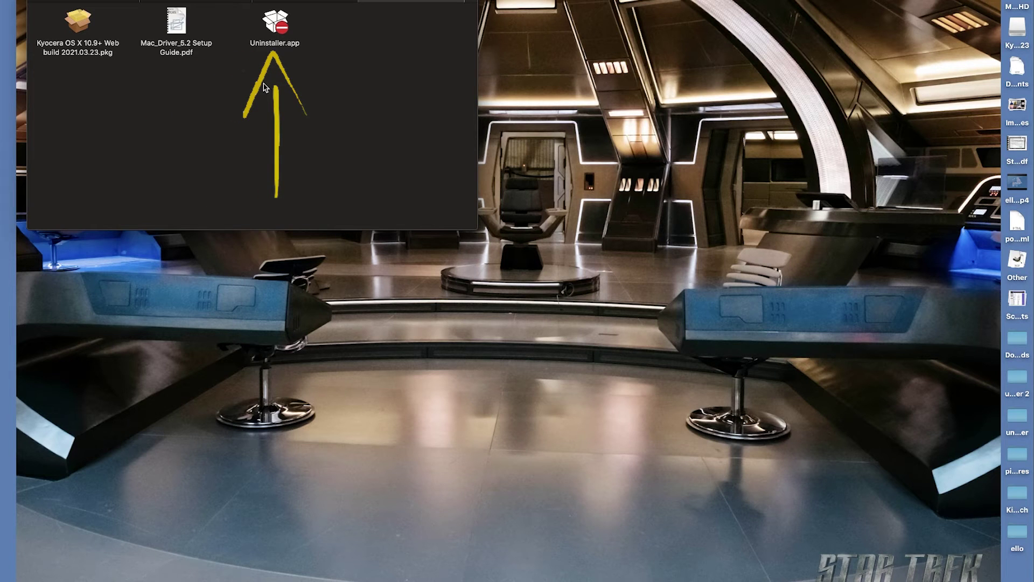
left_click(79, 26)
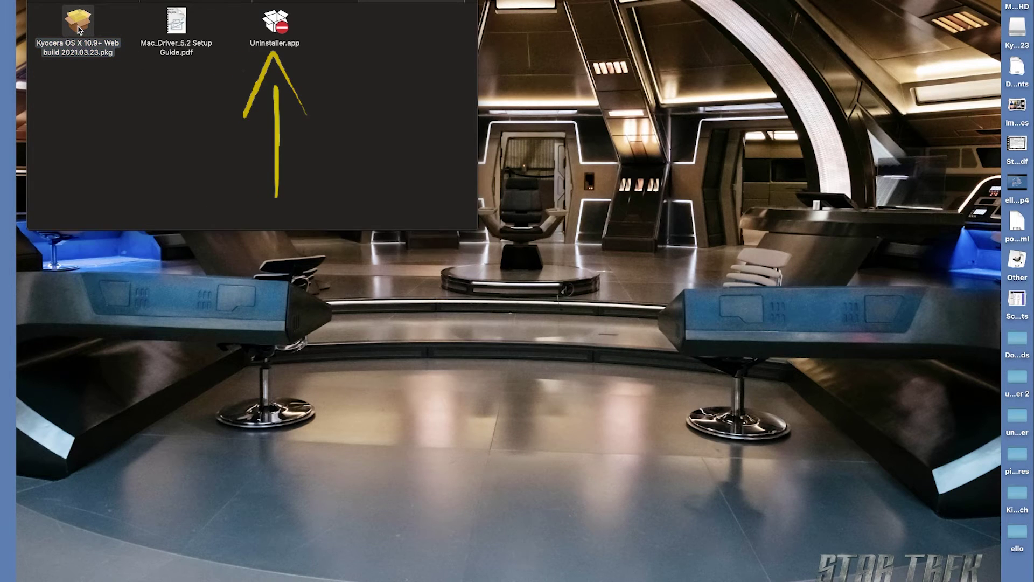
double_click(79, 27)
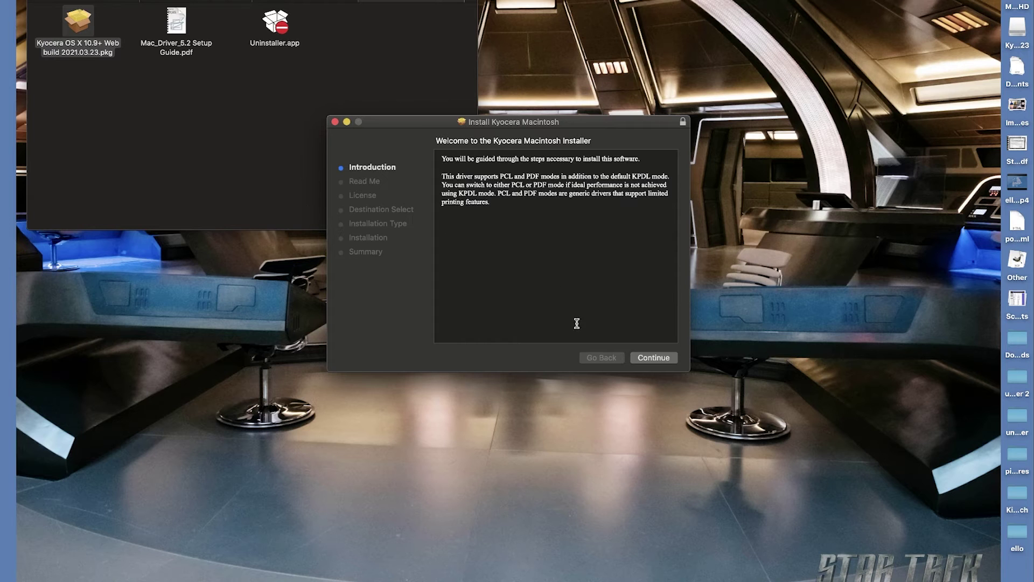
Go past the introduction and Read Me, accept the license, and run the standard install on Macintosh HD.
left_click(654, 361)
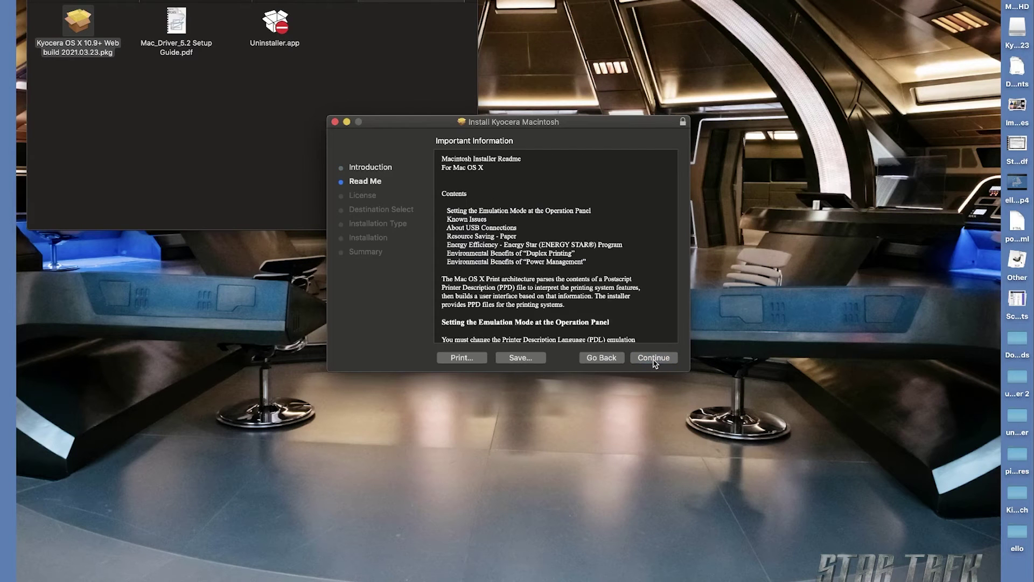
left_click(654, 359)
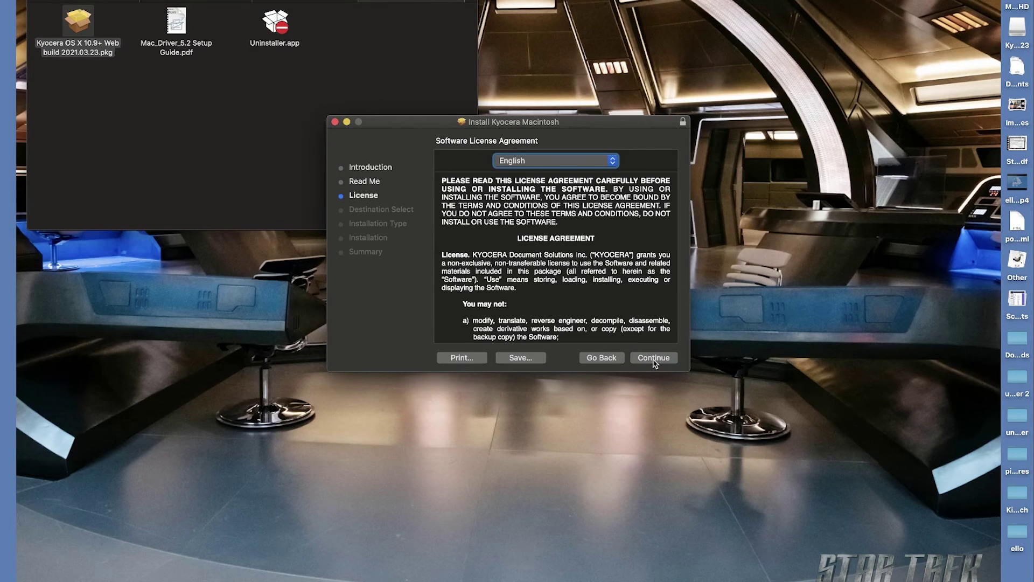
left_click(654, 359)
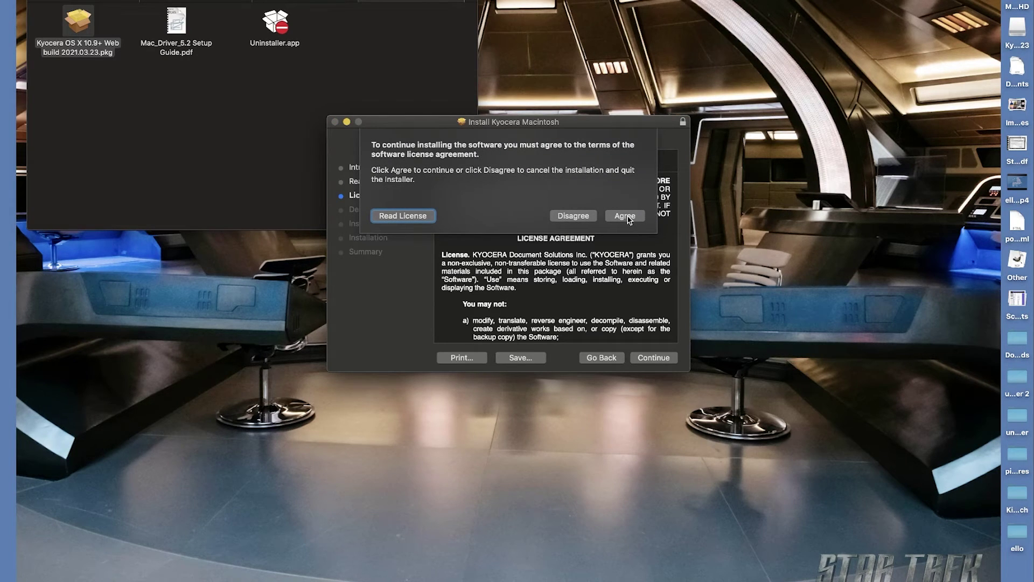
left_click(626, 216)
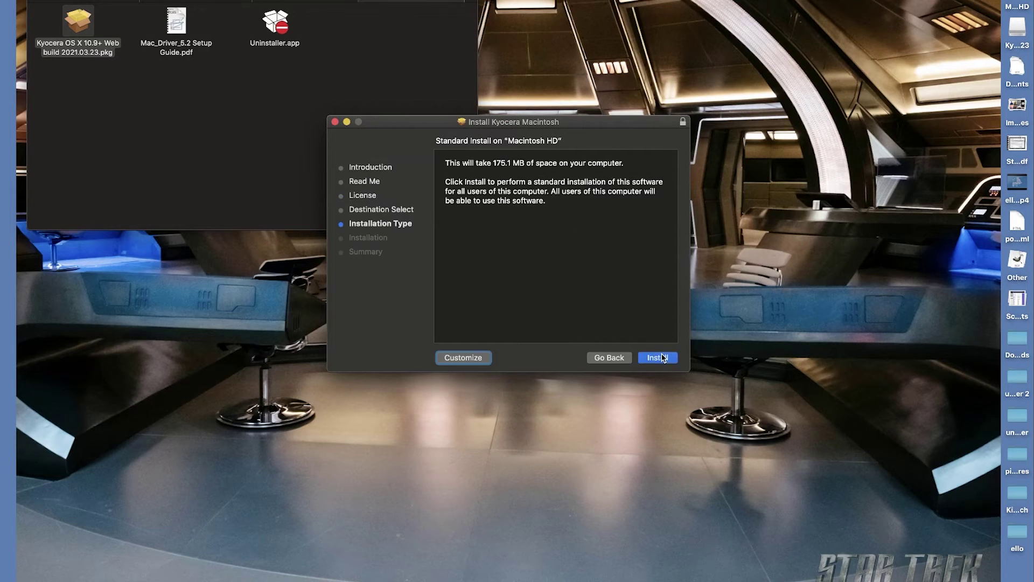
left_click(663, 358)
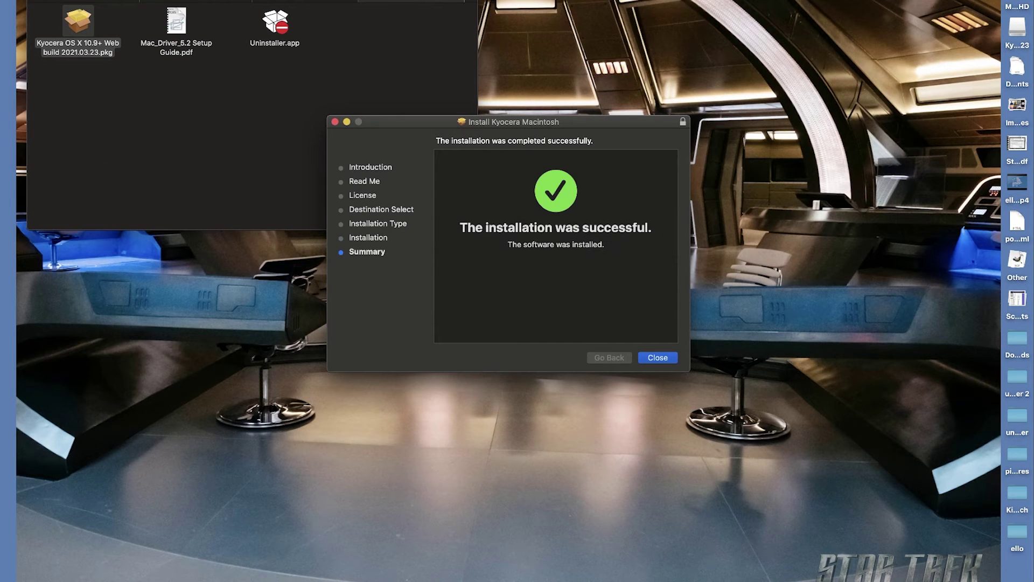
left_click(657, 357)
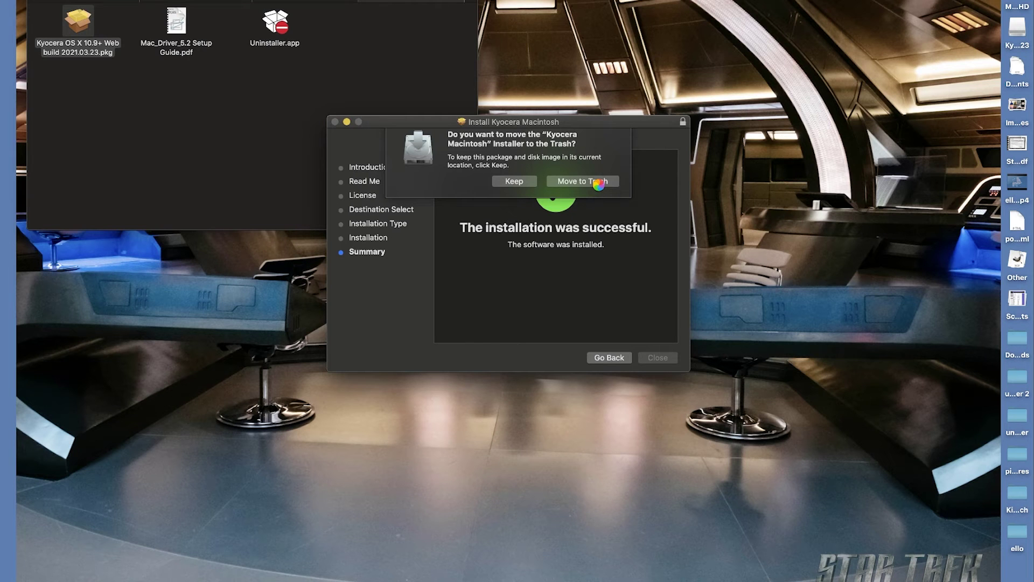
Trash the installer, then open Printers & Scanners and start adding a printer by IP address.
left_click(598, 182)
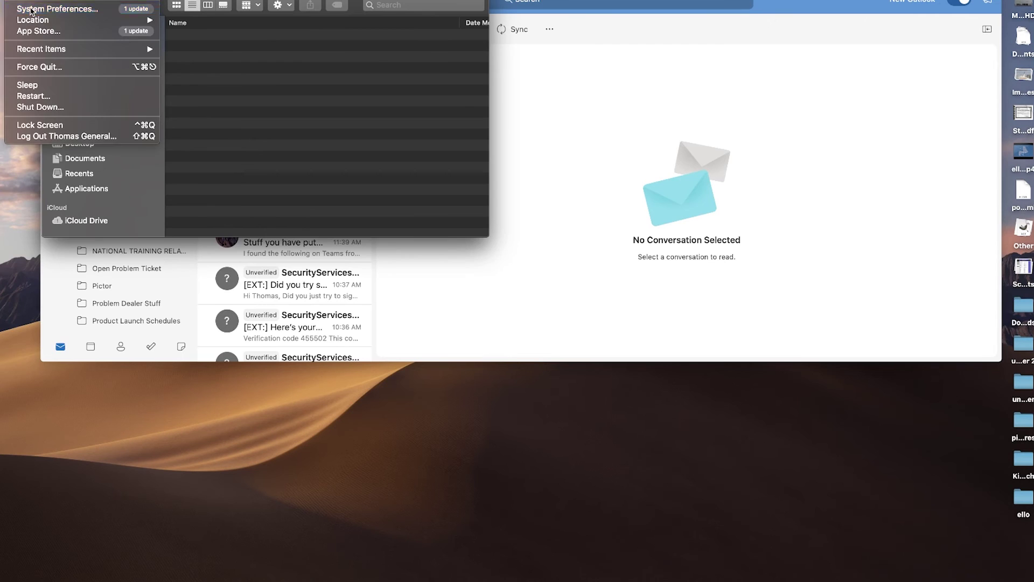
left_click(30, 8)
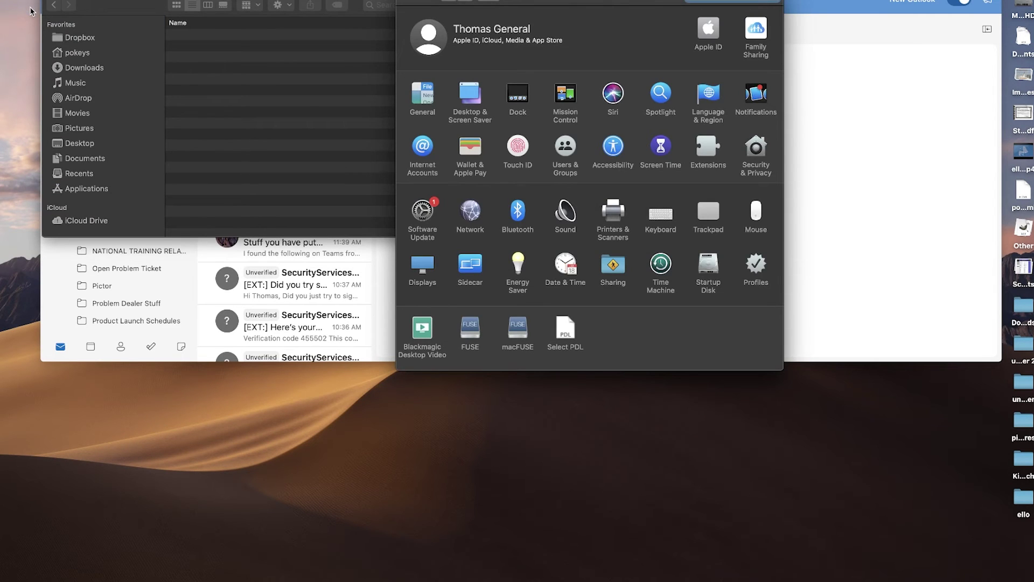
left_click(605, 211)
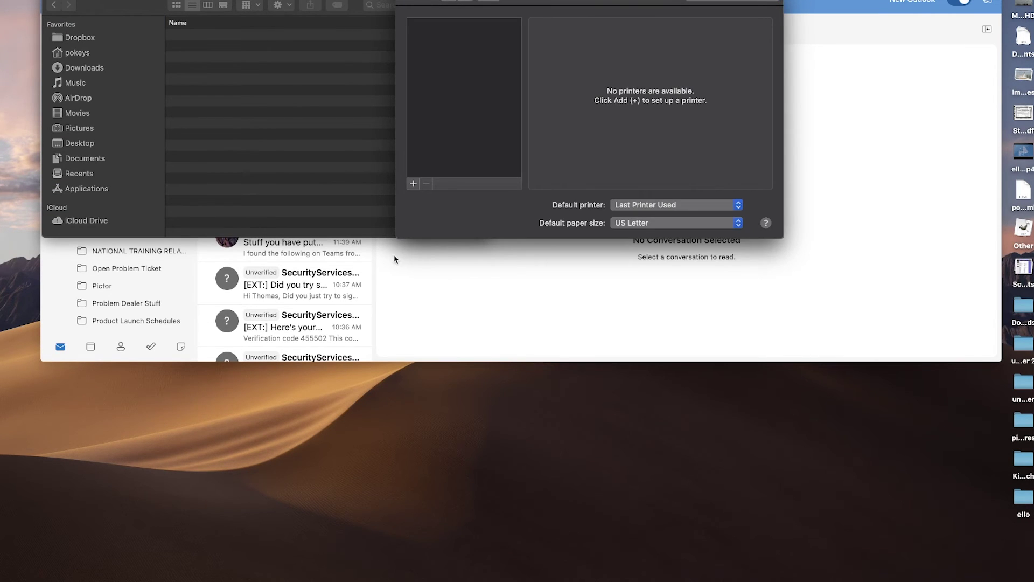
left_click(413, 184)
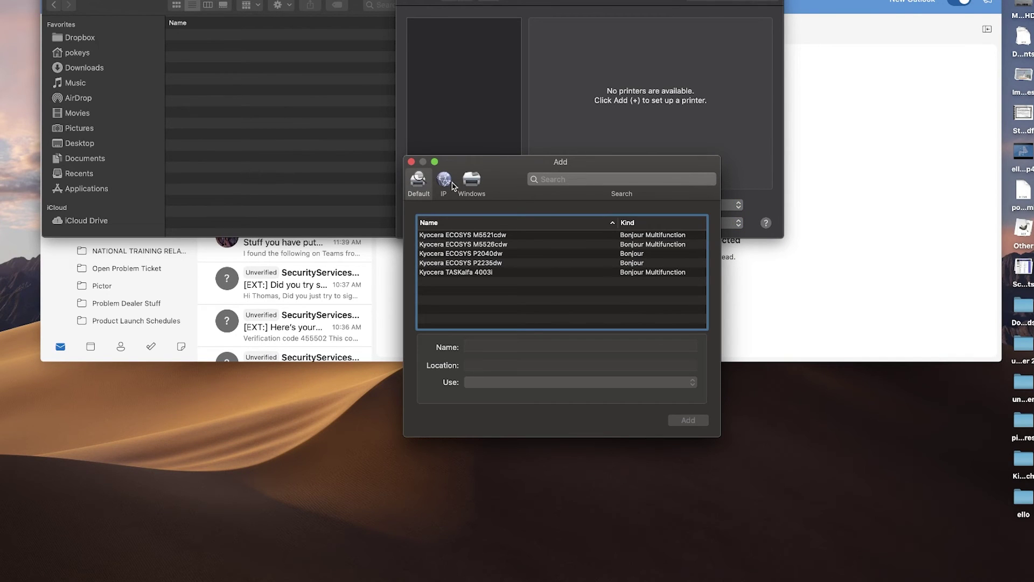
left_click(446, 181)
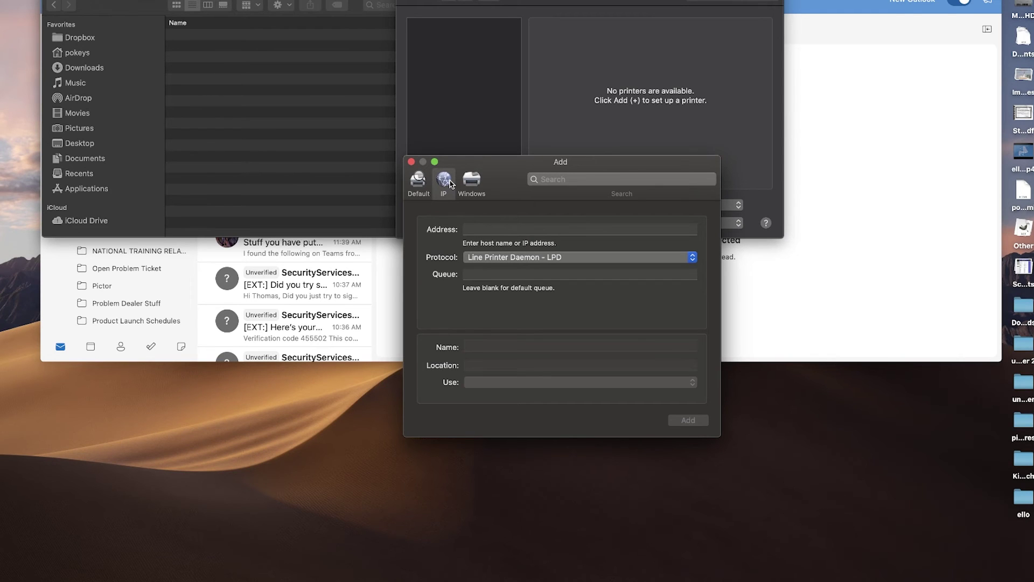
Enter address 192.168.1.38, name 'My Kyocera Printer' and location 'Home Office'.
left_click(492, 228)
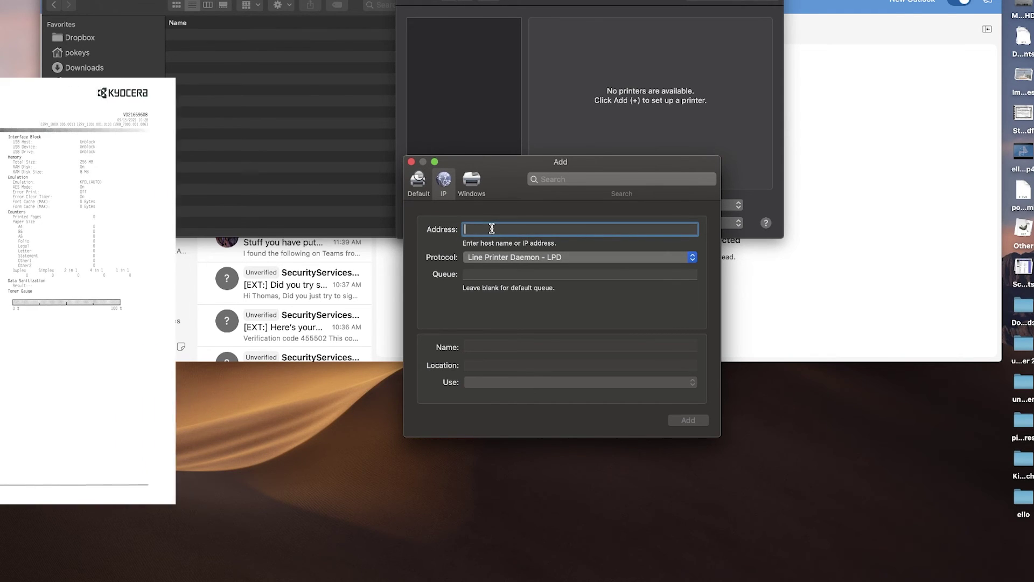
type("192.168.1.38")
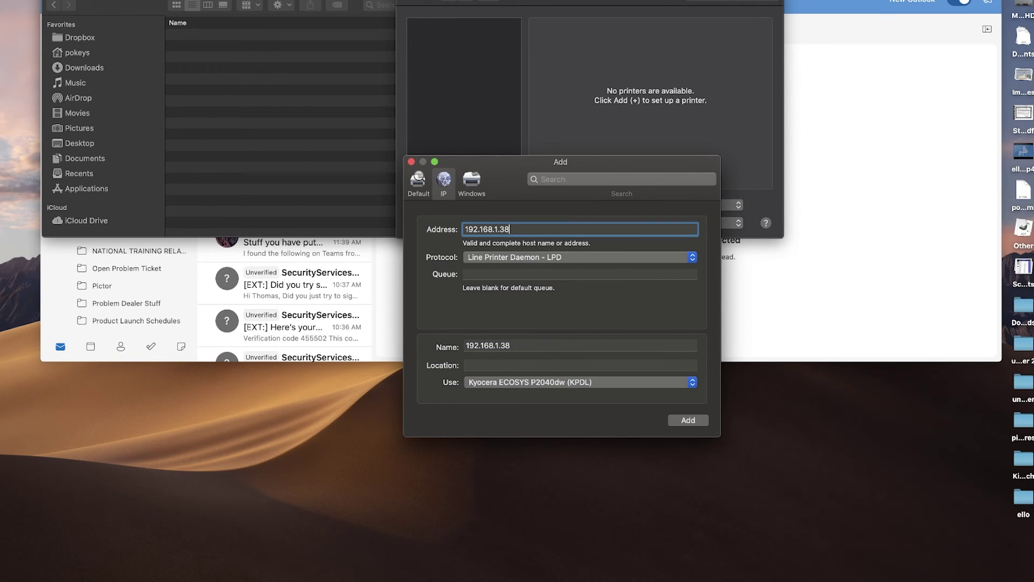
left_click(514, 348)
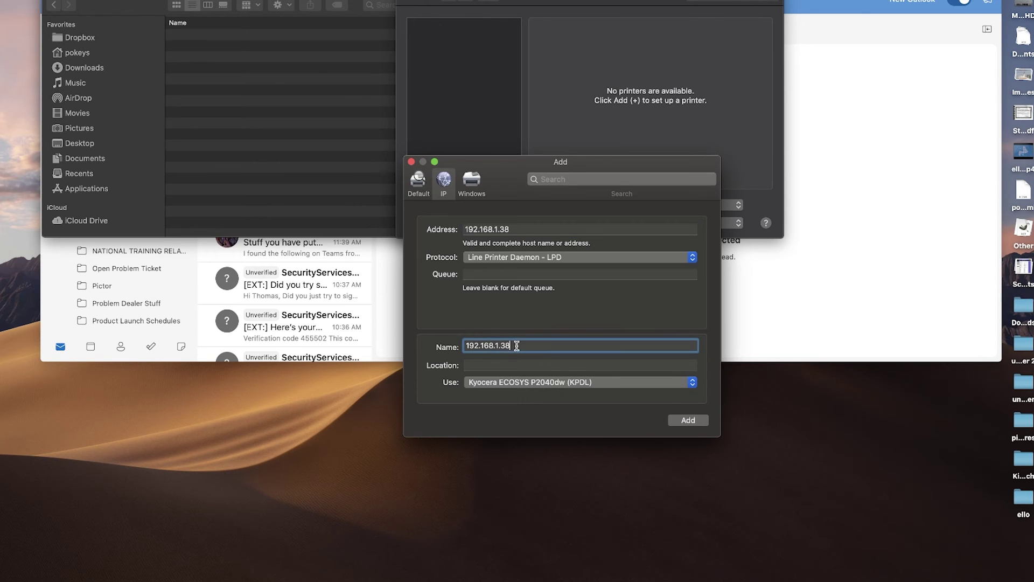
type("My Kyocera Printer")
left_click(474, 365)
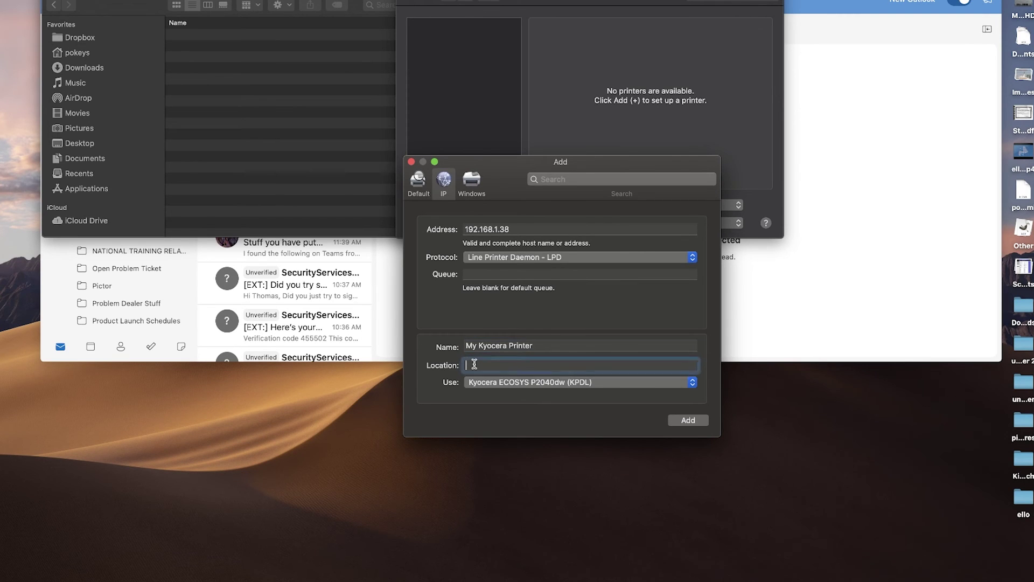
type("Home OfficeHome Office")
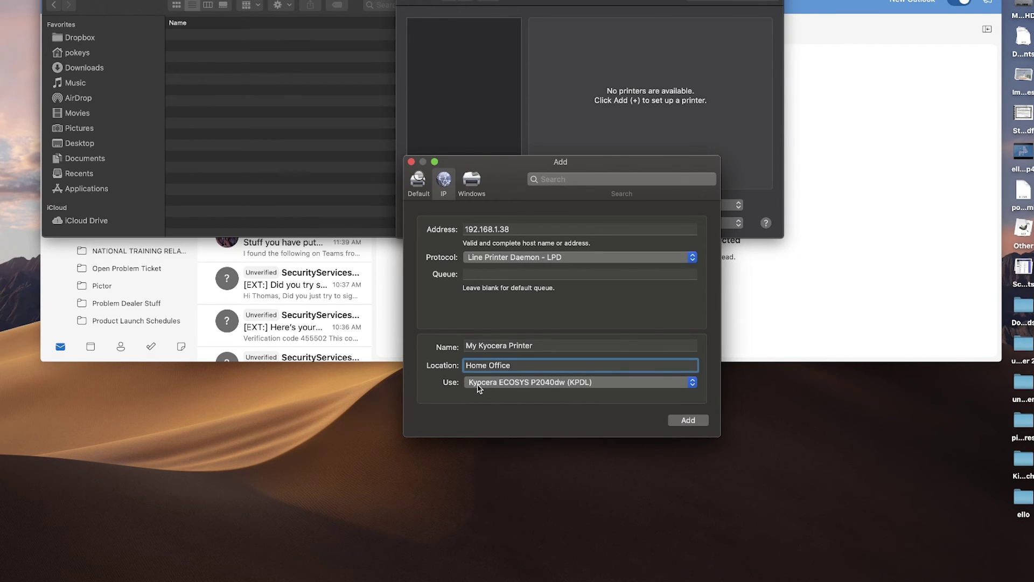
Keep the Kyocera ECOSYS P2040dw (KPDL) driver, add the printer, and accept its optional hardware settings.
left_click(693, 383)
left_click(670, 386)
left_click(688, 425)
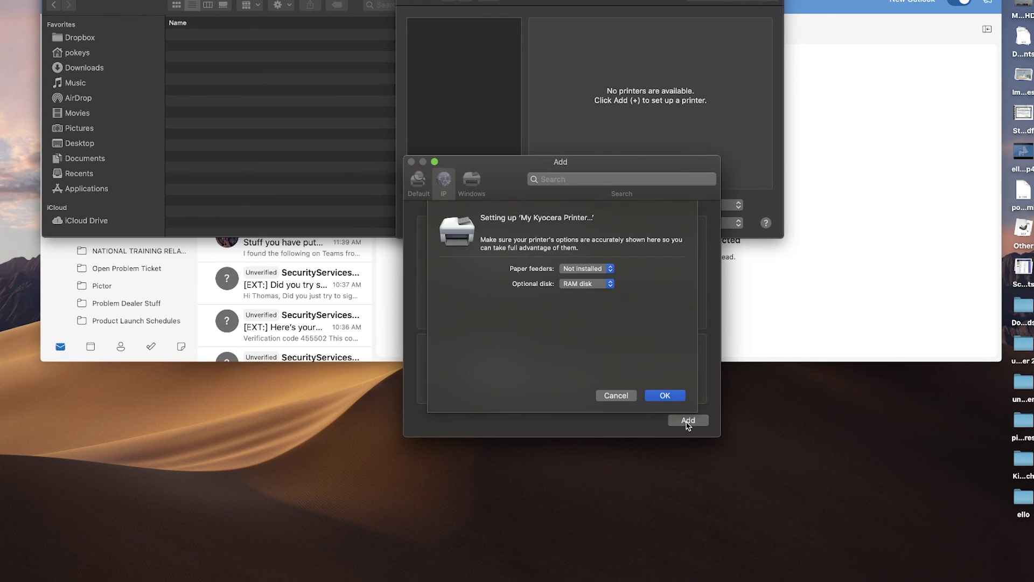
left_click(664, 397)
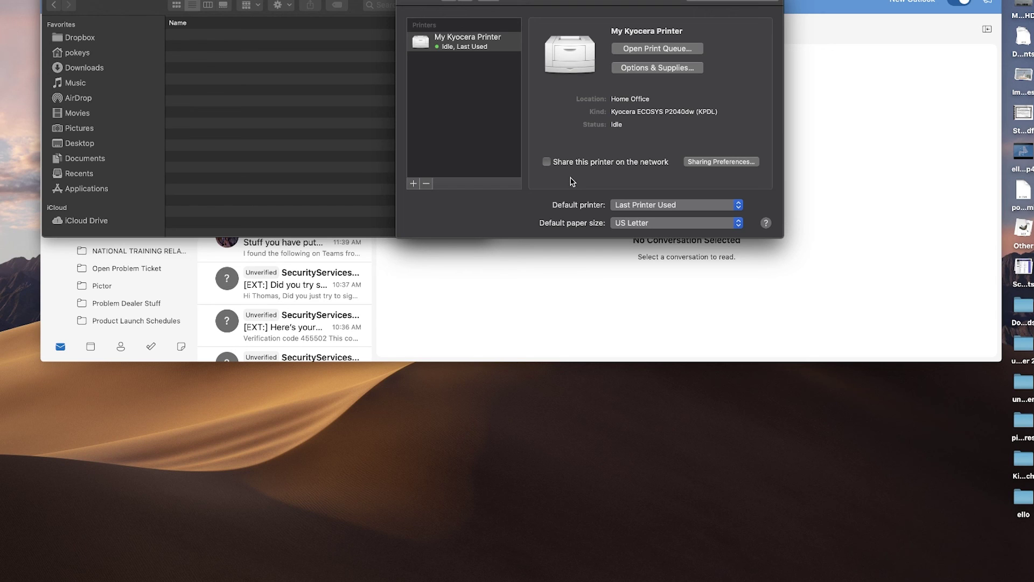
Select My Kyocera Printer as the Default printer, then look over the default paper size choices.
left_click(715, 209)
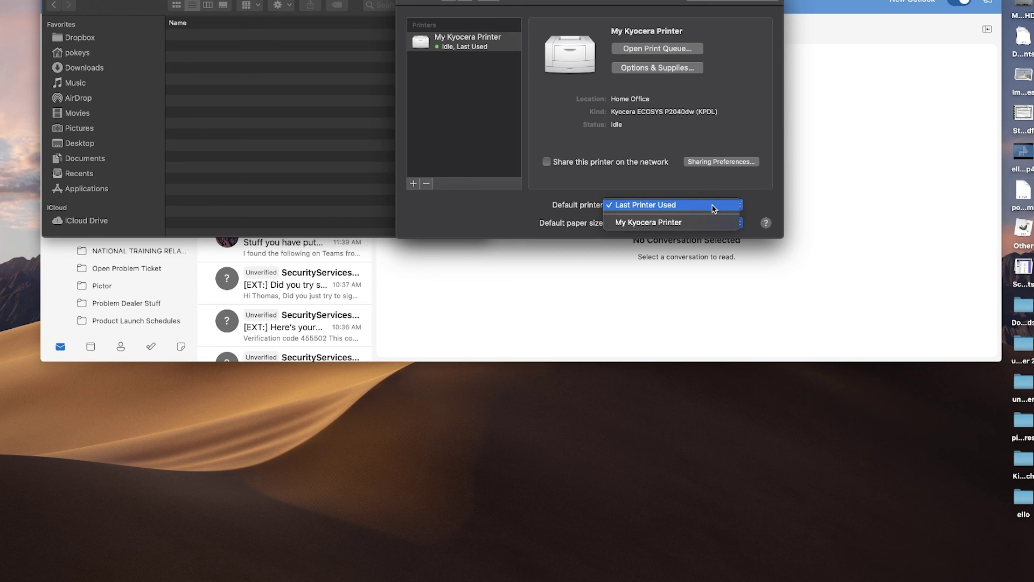
left_click(710, 223)
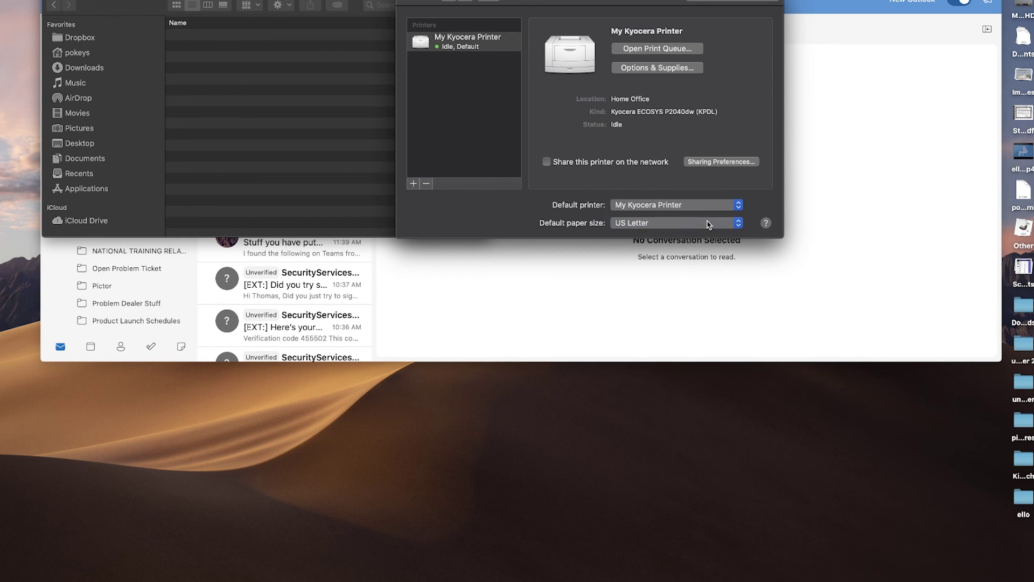
left_click(709, 225)
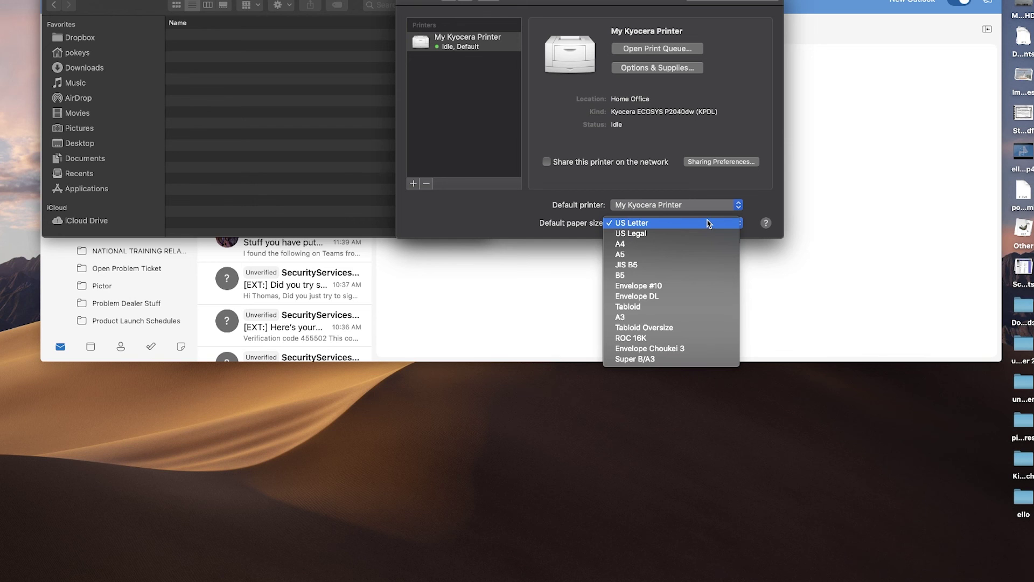